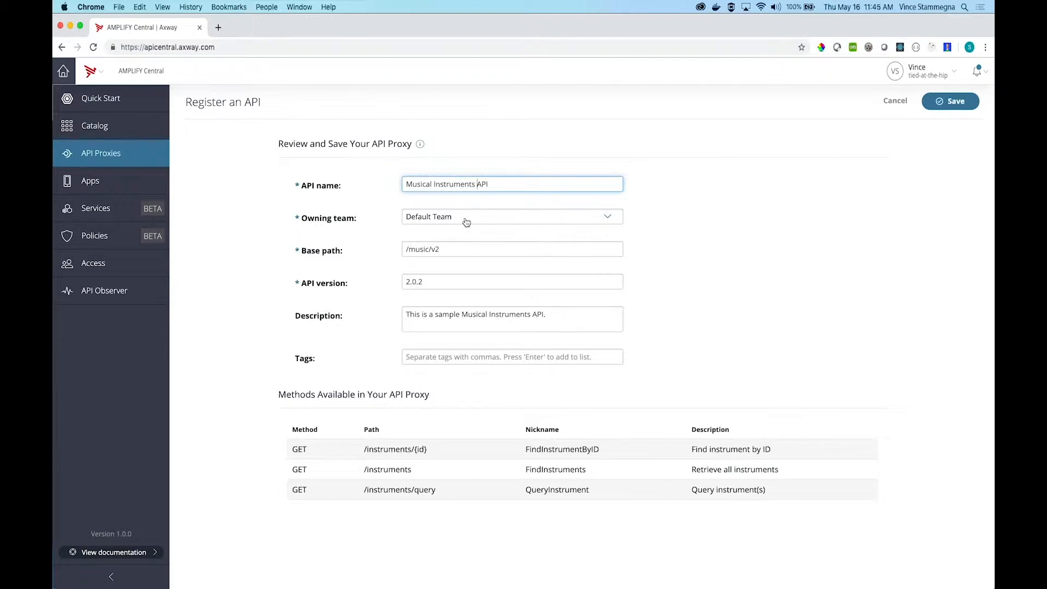
Step: Select Default Team as the owning team of the Musical Instruments API and set its API version to 1.0.0
left_click(557, 223)
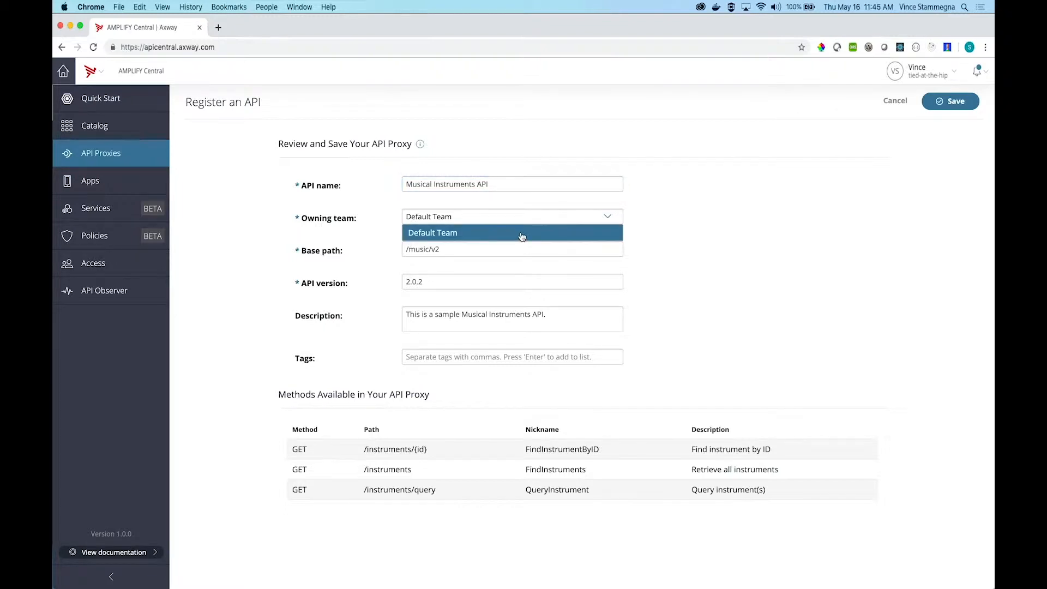
left_click(520, 234)
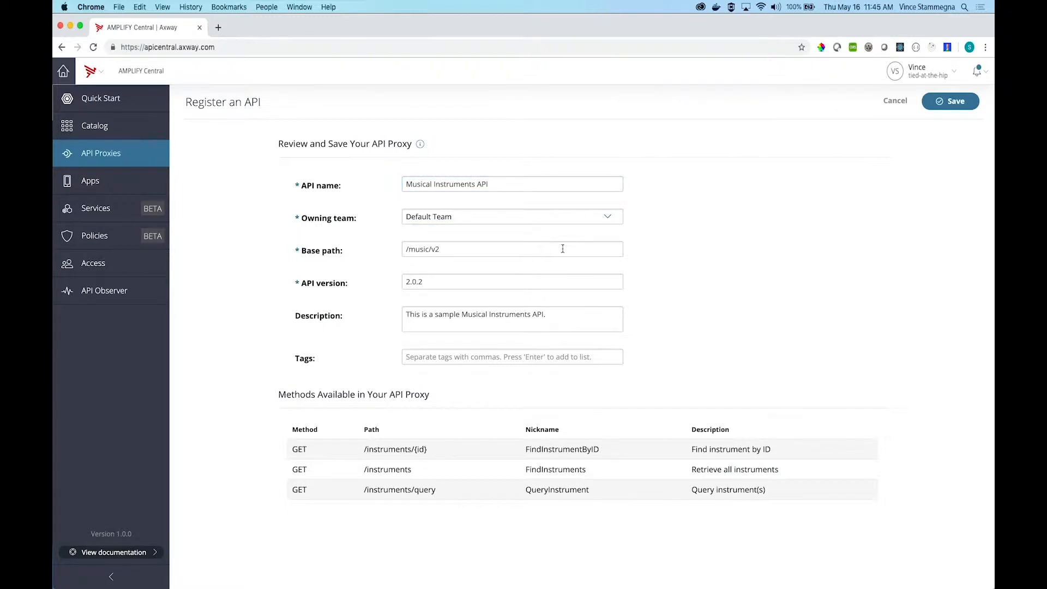
left_click(478, 252)
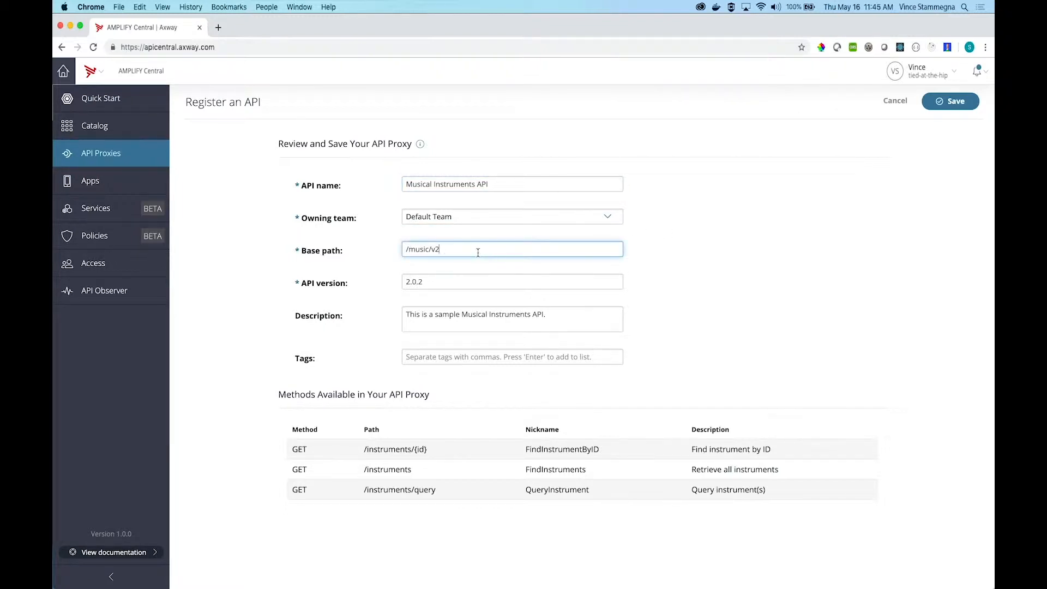
key("Tab")
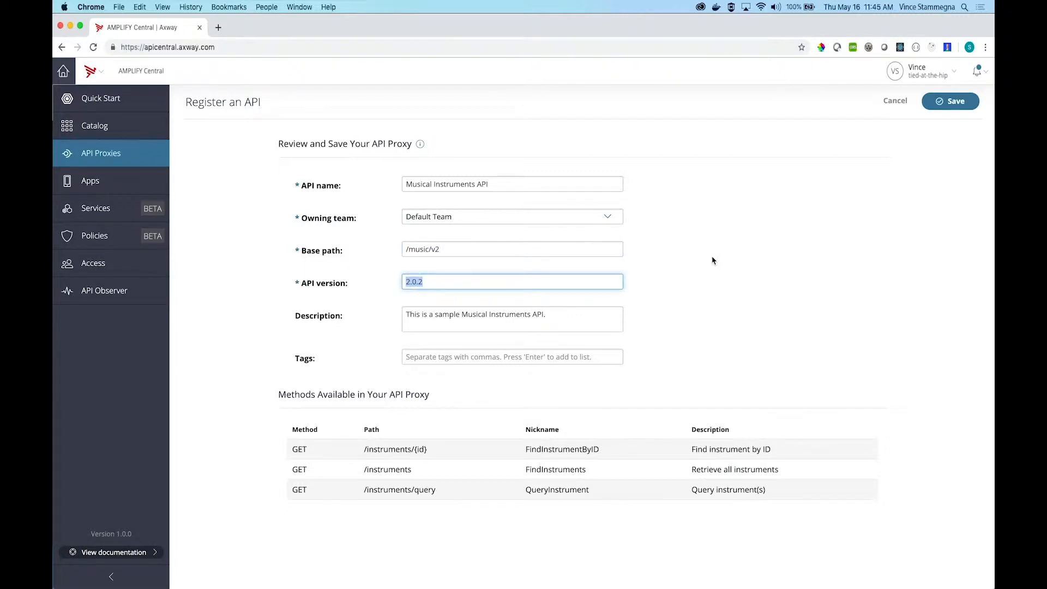
type("1")
Step: Append the sentence "We will be using this as a demo." to the API's description
left_click(575, 321)
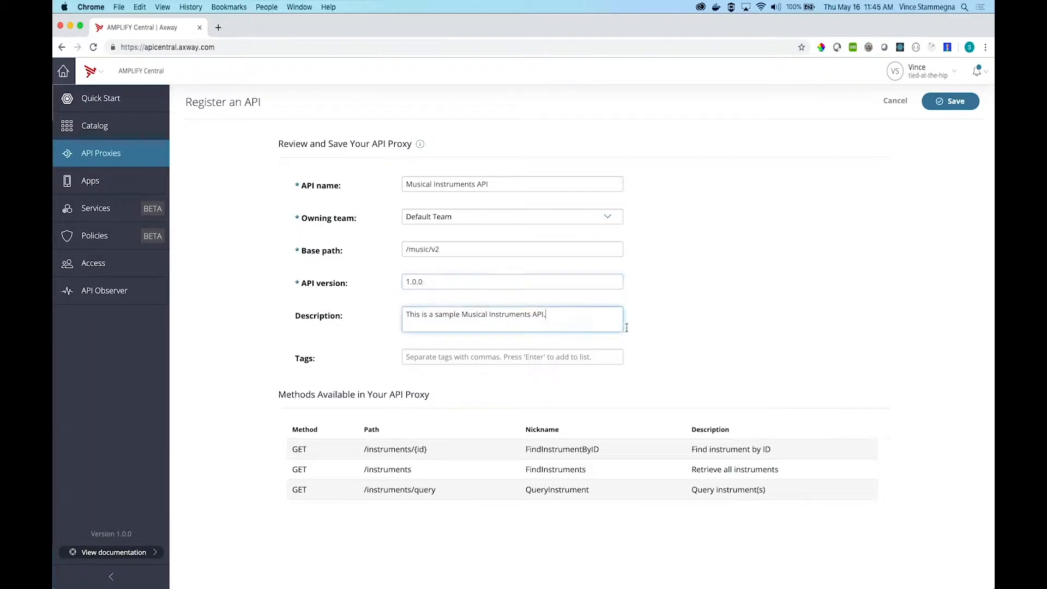
type("We will be using this as a demo.")
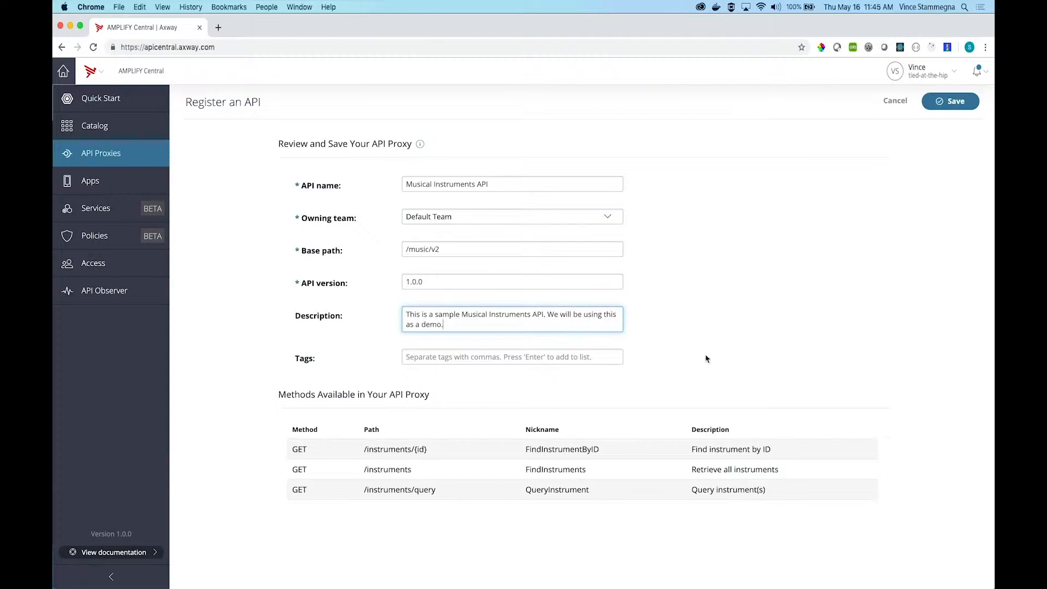
left_click(740, 324)
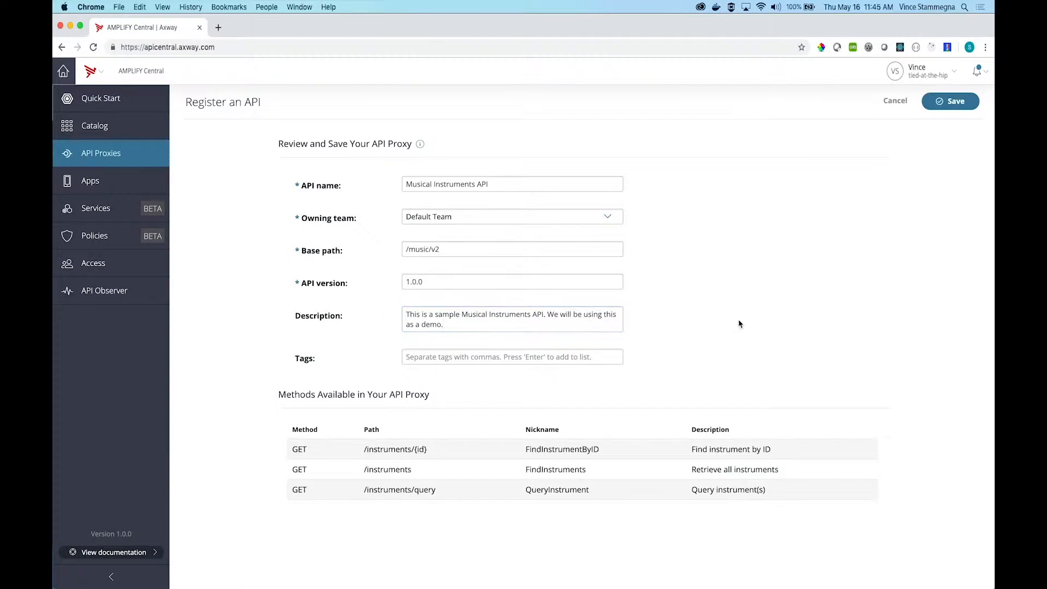
Step: Save the API registration and deploy its proxy to the Test Runtime group
left_click(949, 104)
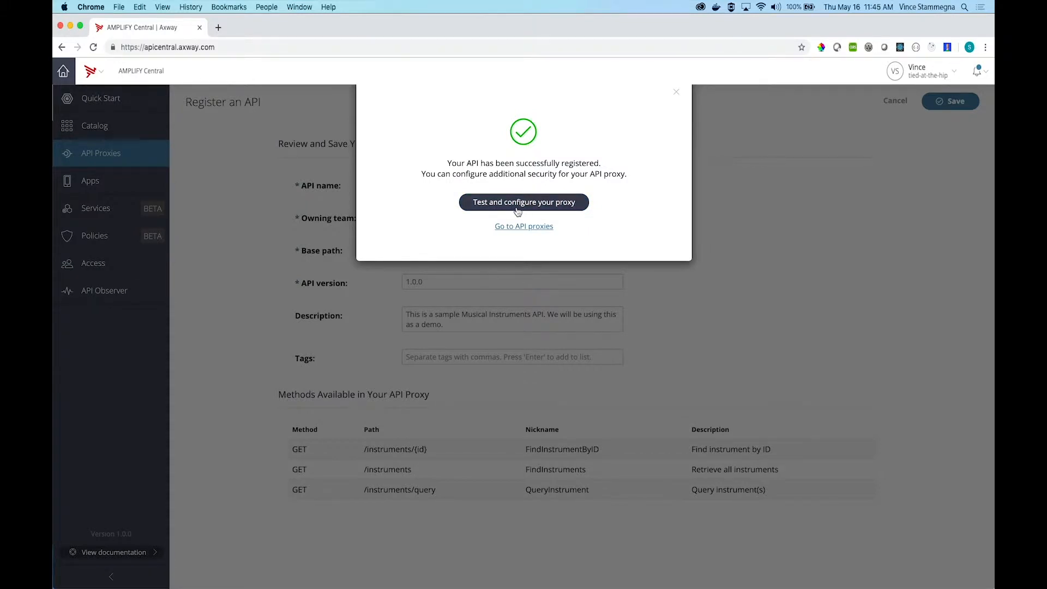
left_click(517, 211)
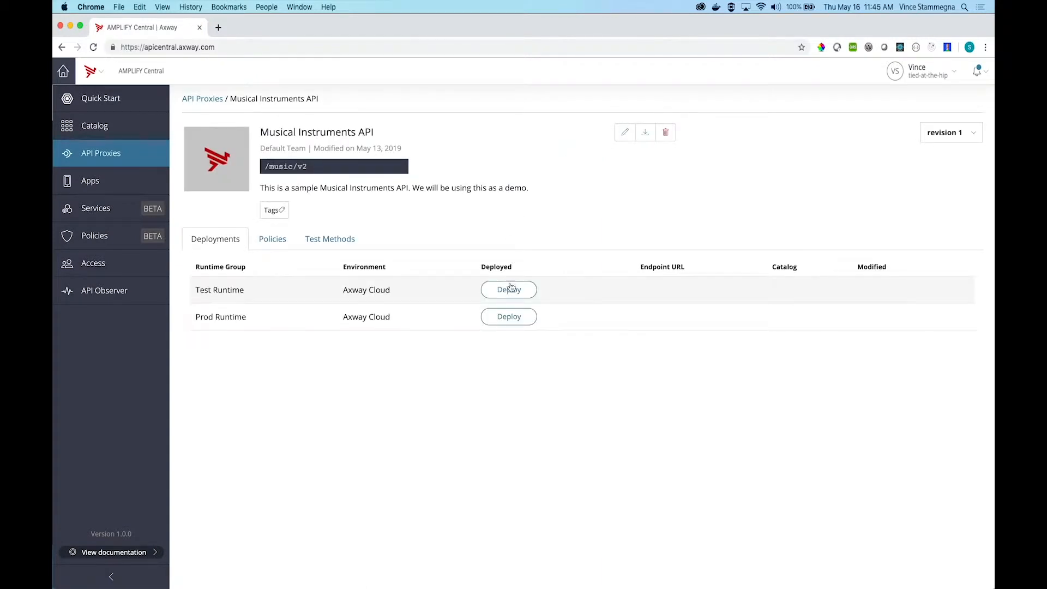
left_click(532, 295)
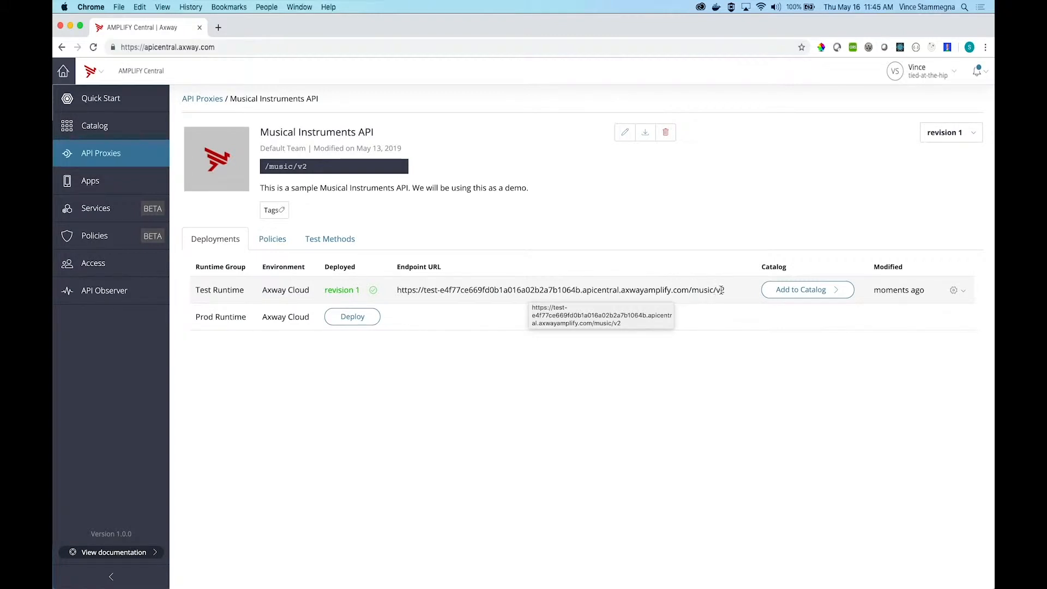
Step: Execute a test of the GET /instruments method on the Test Runtime and examine the response
left_click(324, 247)
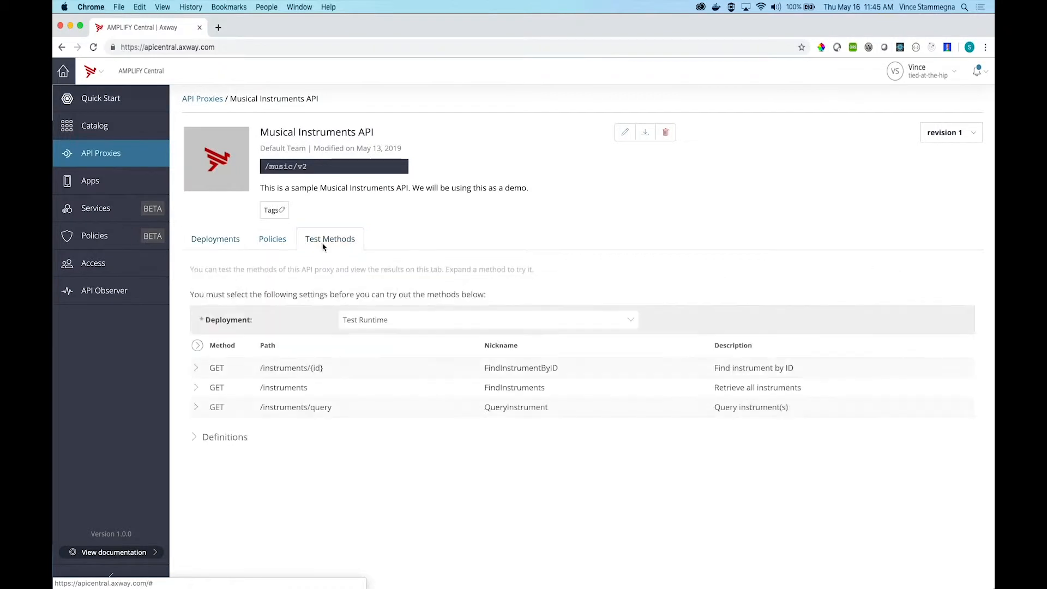
left_click(338, 392)
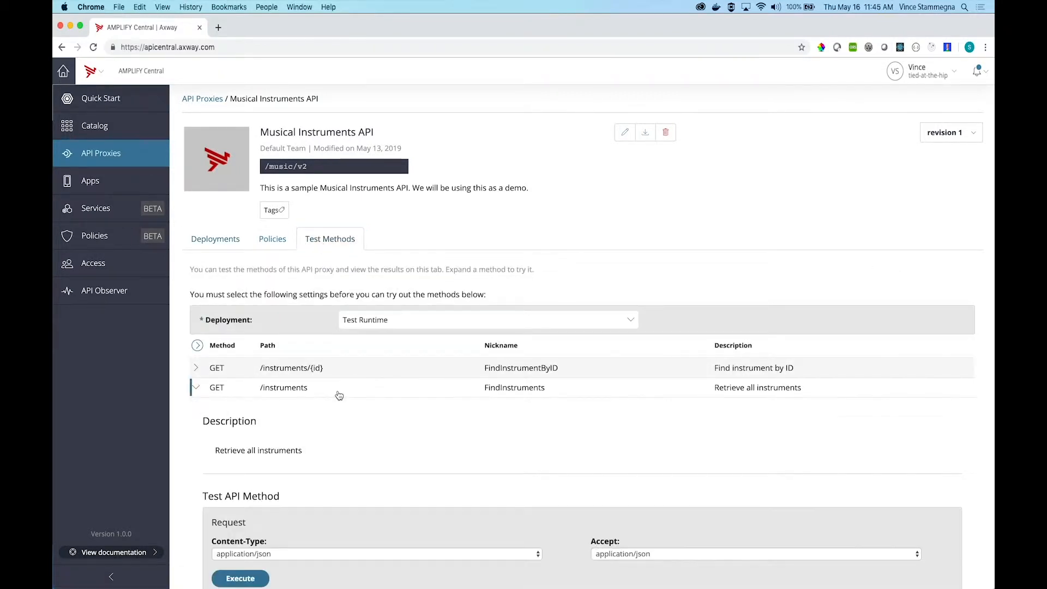
scroll(339, 395, "down", 5)
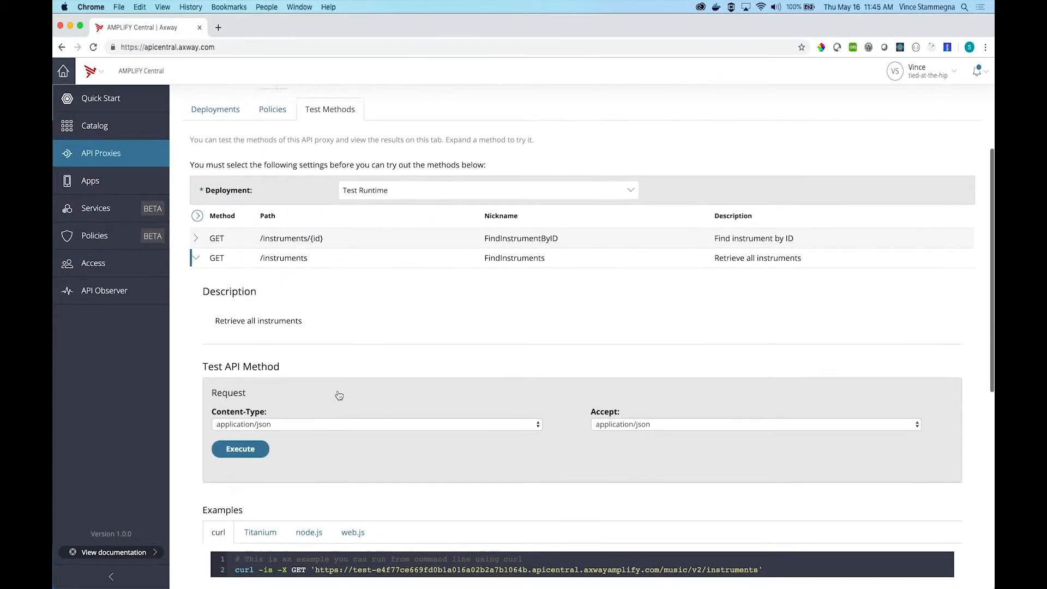
scroll(343, 395, "down", 1)
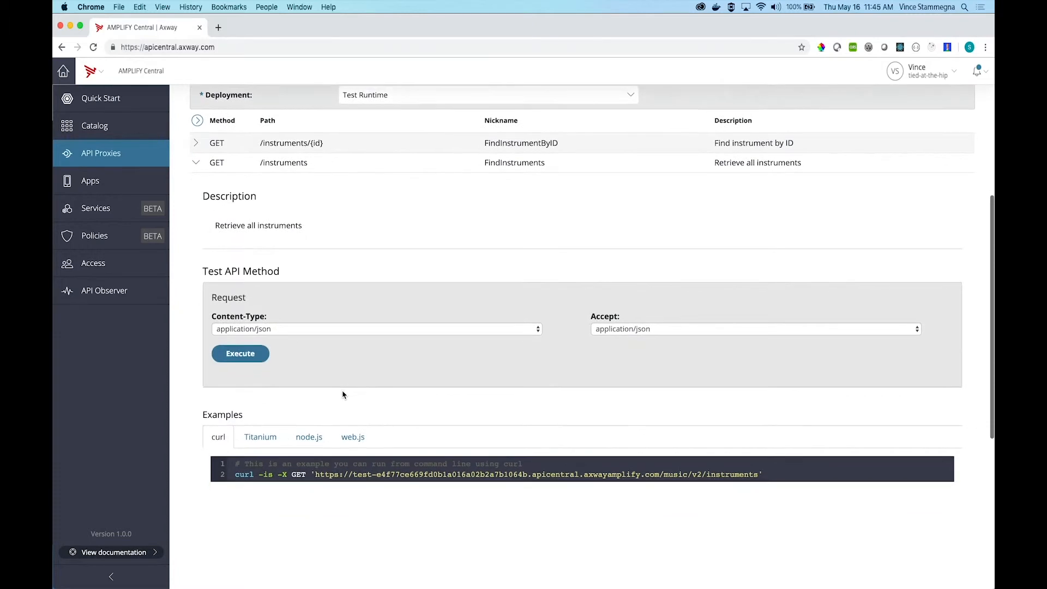
left_click(261, 356)
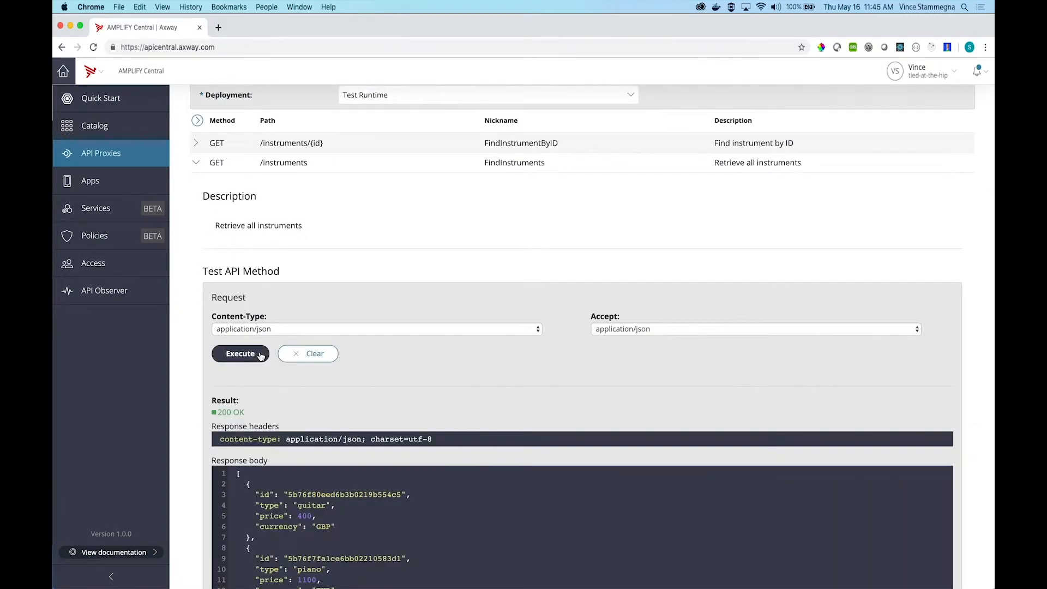
scroll(260, 356, "down", 5)
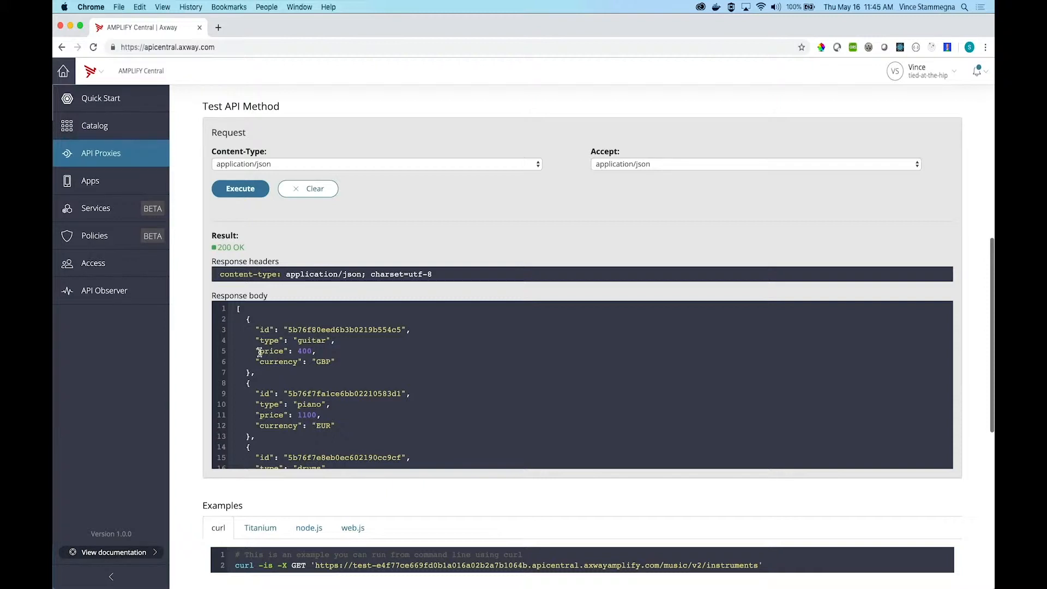
Step: Set the proxy's client authentication policy to API Key and save the change
scroll(505, 313, "up", 10)
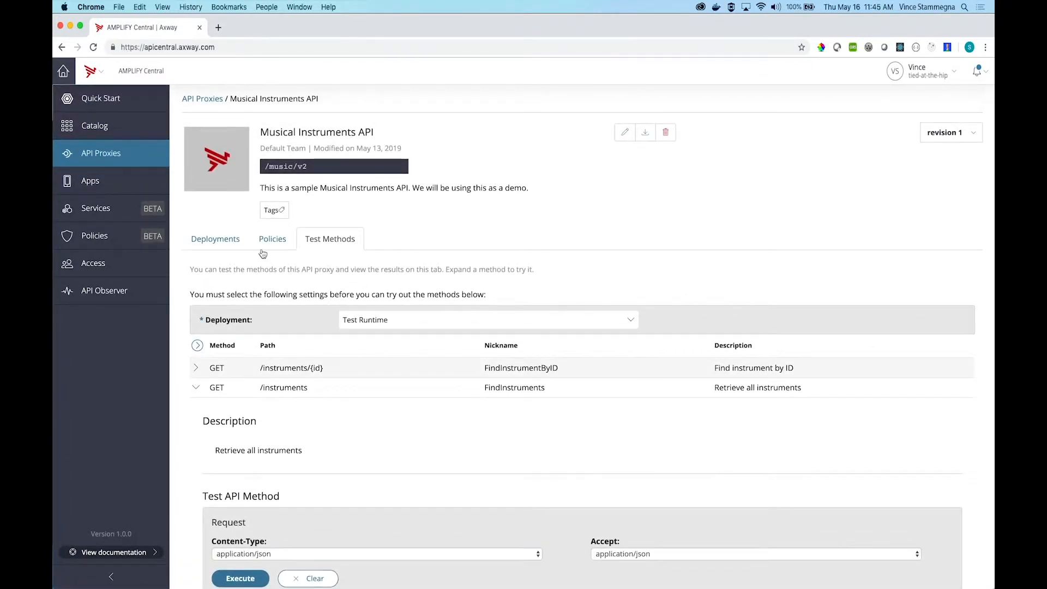
left_click(267, 245)
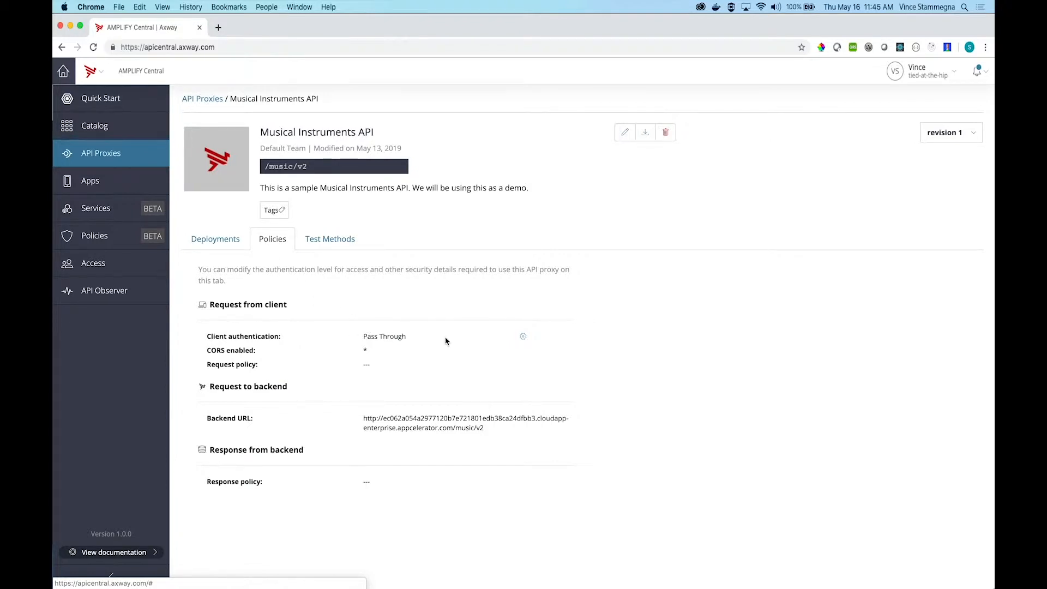
left_click(524, 338)
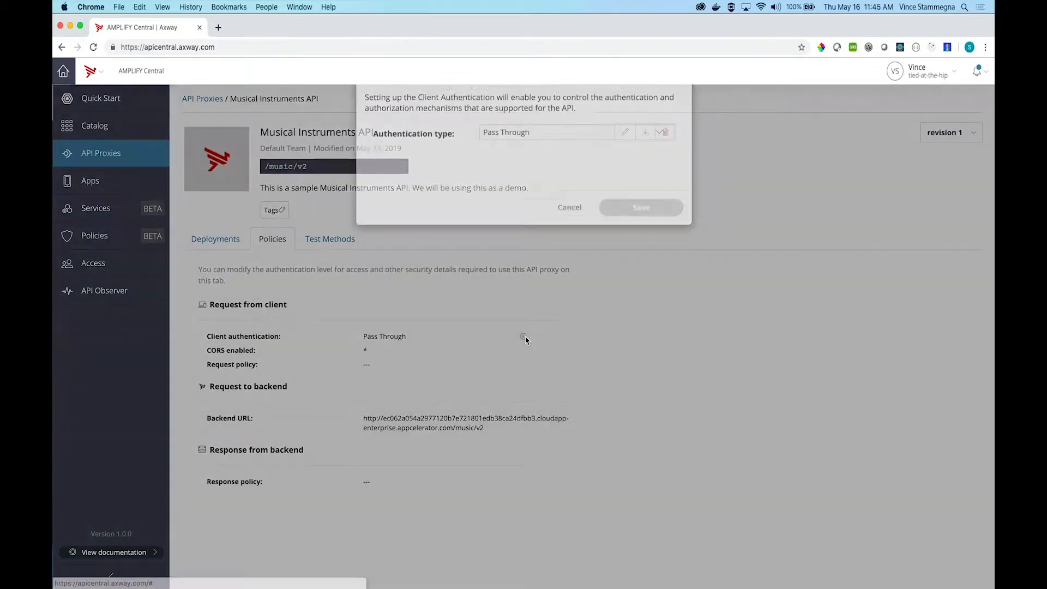
left_click(542, 159)
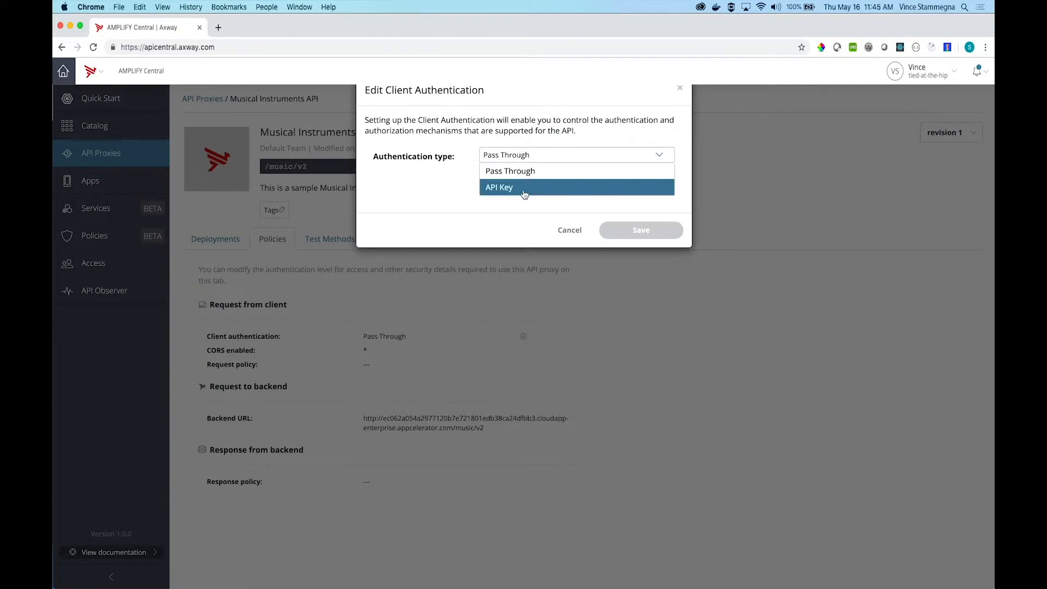
left_click(531, 188)
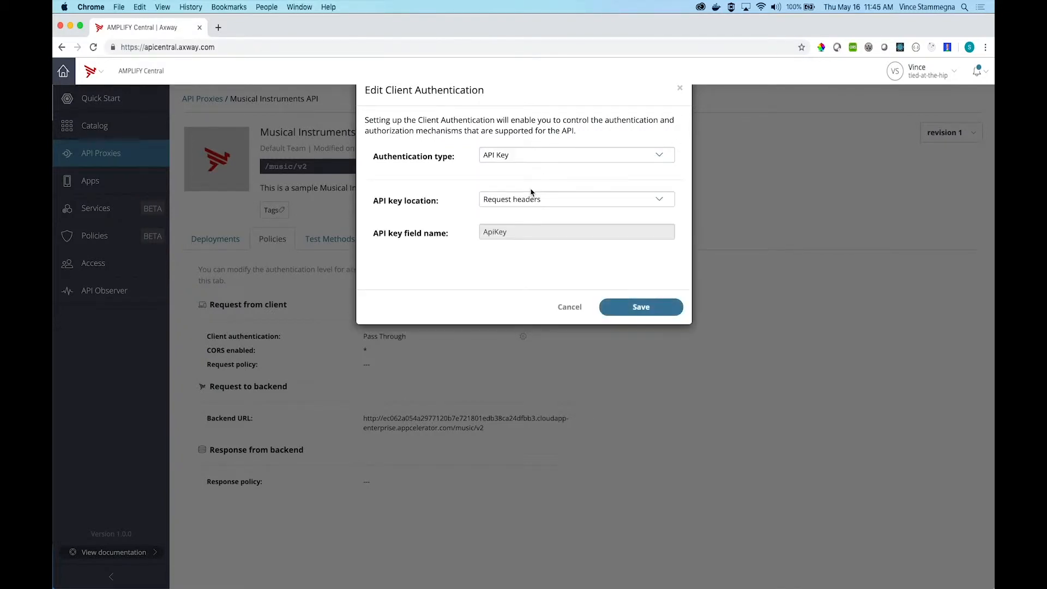
left_click(620, 315)
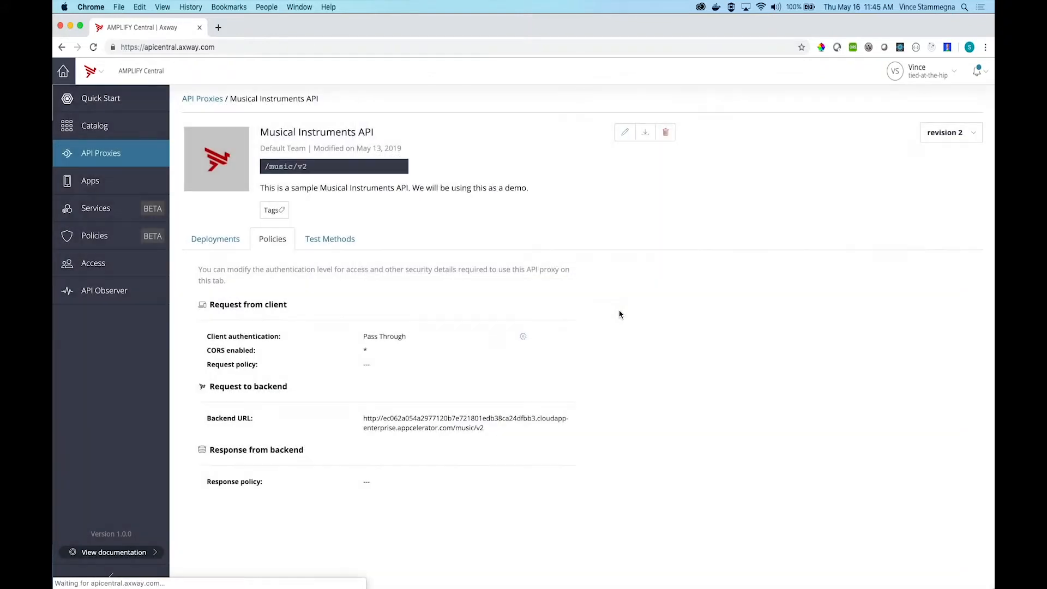
Step: Update the proxy's Test Runtime deployment to revision 2
left_click(226, 248)
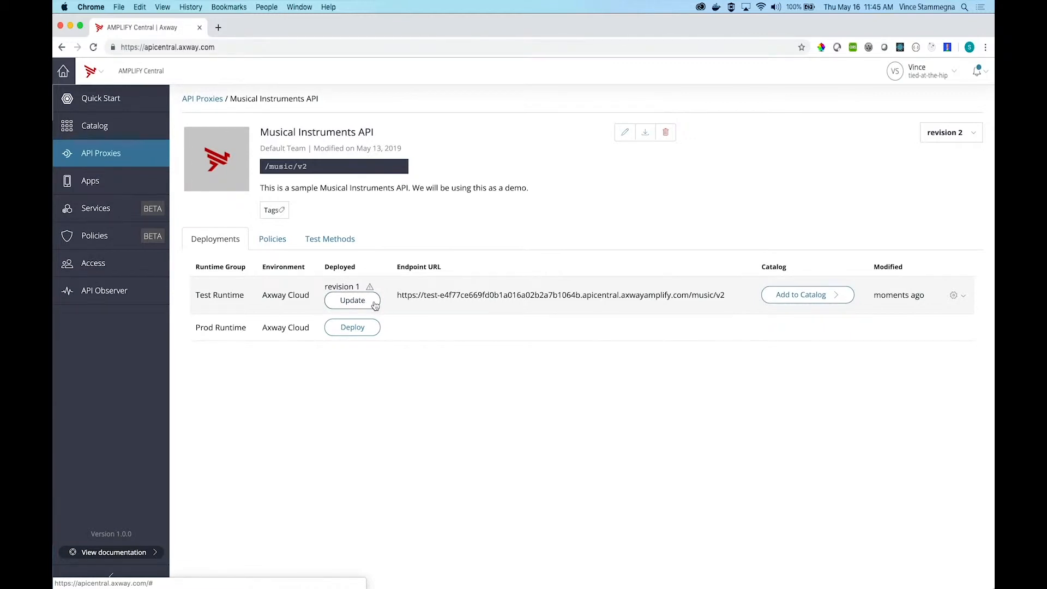
left_click(375, 304)
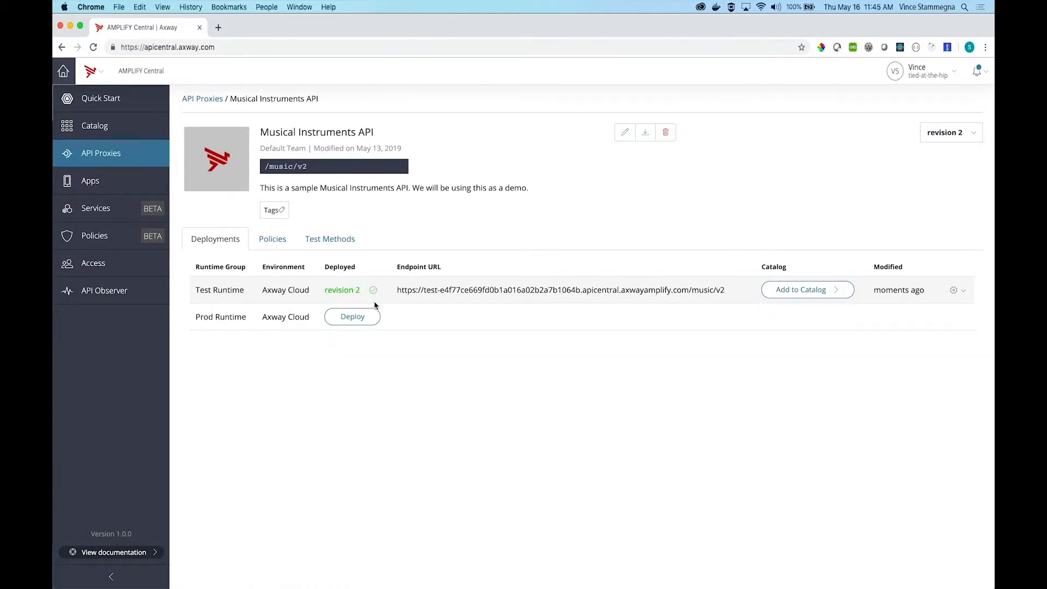
Step: Go from the proxy's test methods to the apps and start a new application named "Test App" for Default Team
left_click(321, 243)
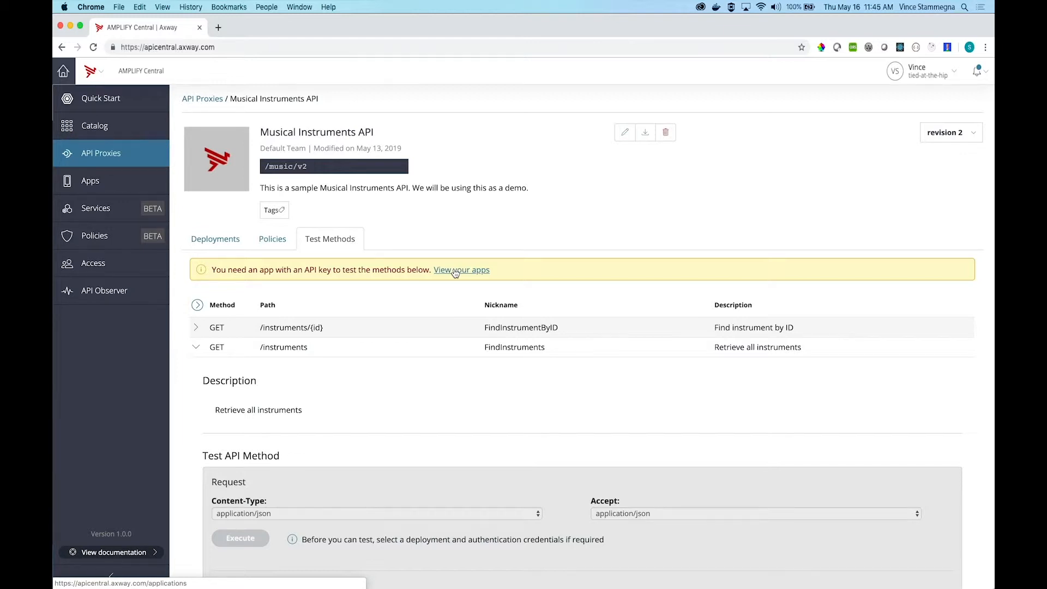
left_click(455, 271)
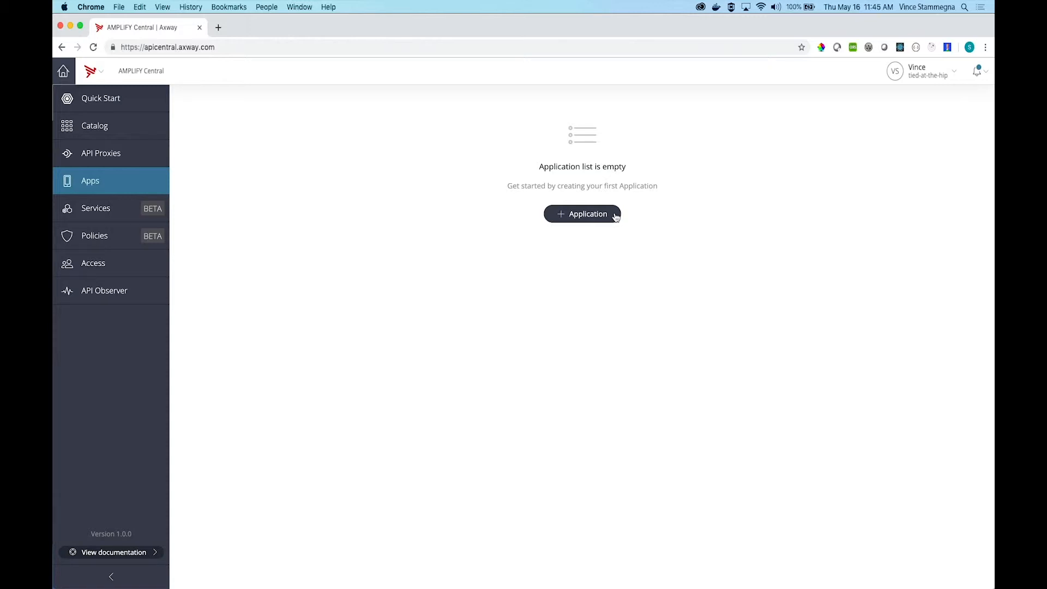
left_click(615, 215)
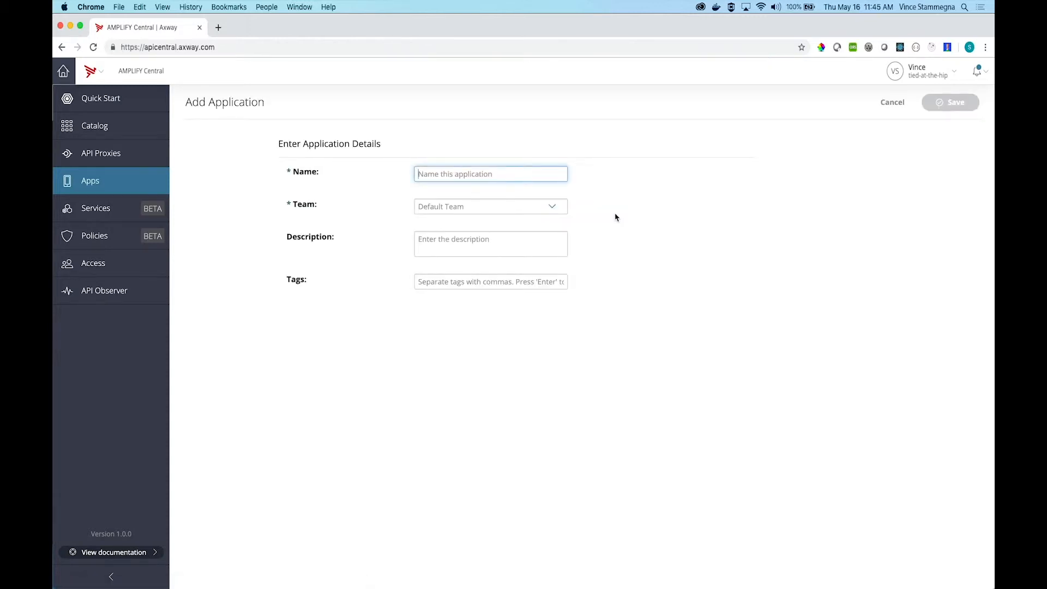
type("Test App")
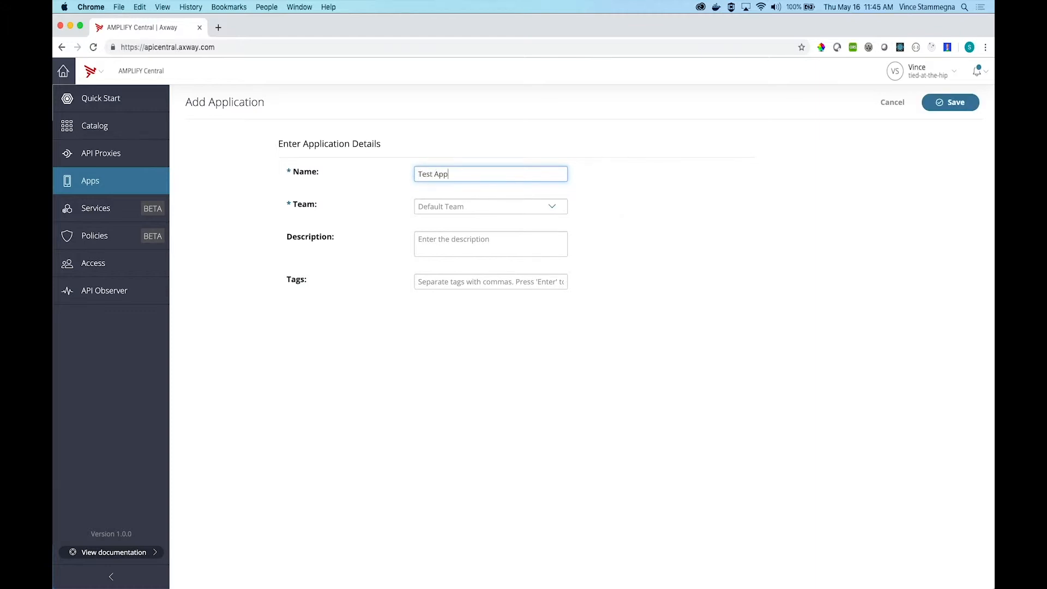
left_click(524, 208)
left_click(463, 222)
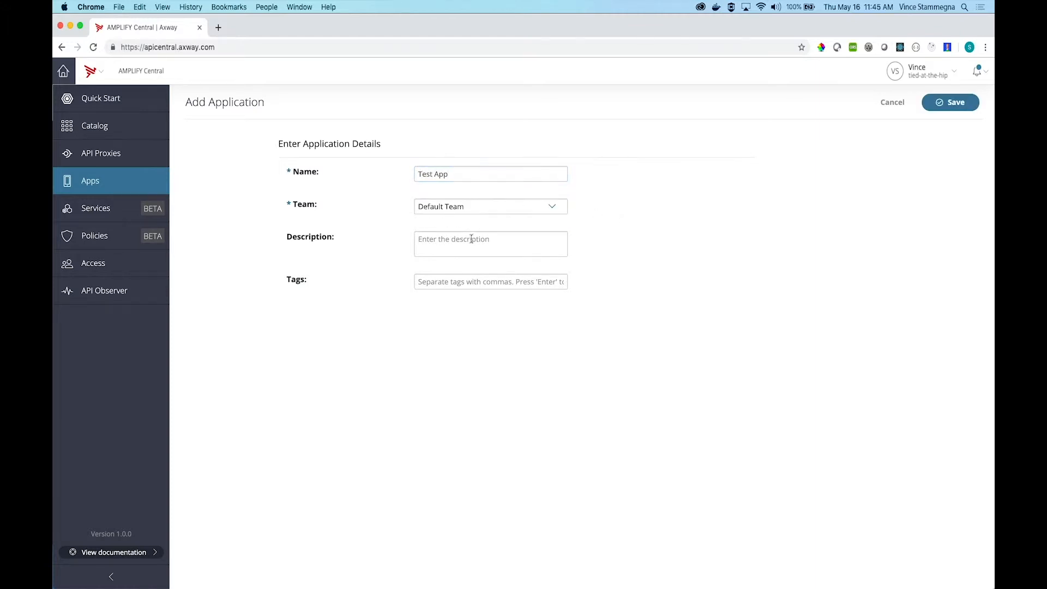
Step: Give the application the description "This will be used for a test." and save it
left_click(519, 244)
type("This will be use")
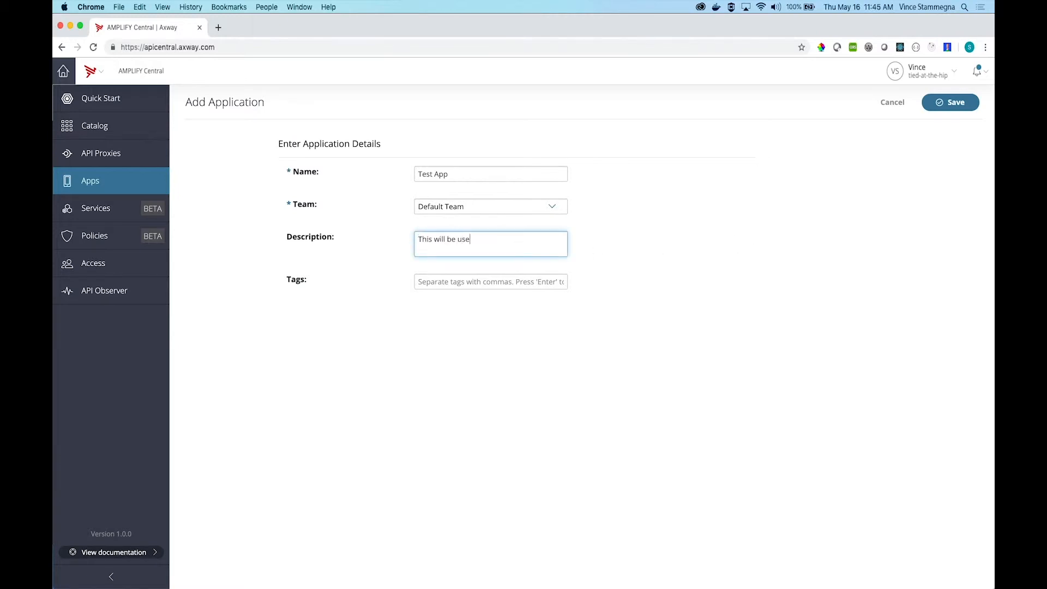
type("d for a test.")
left_click(950, 109)
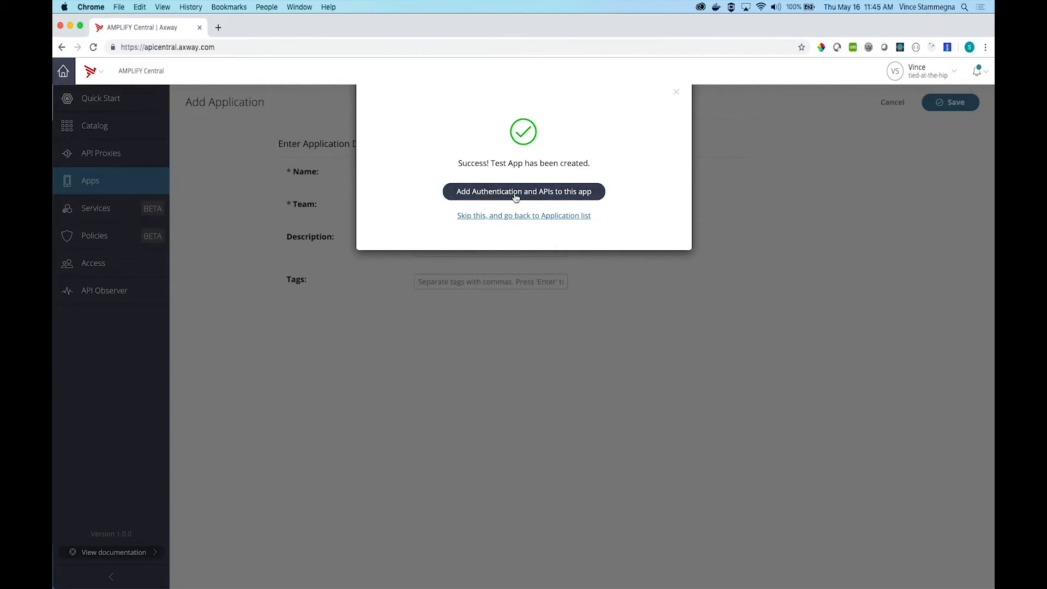
Step: Continue to the authentication settings of Test App and generate an API key for it
left_click(515, 192)
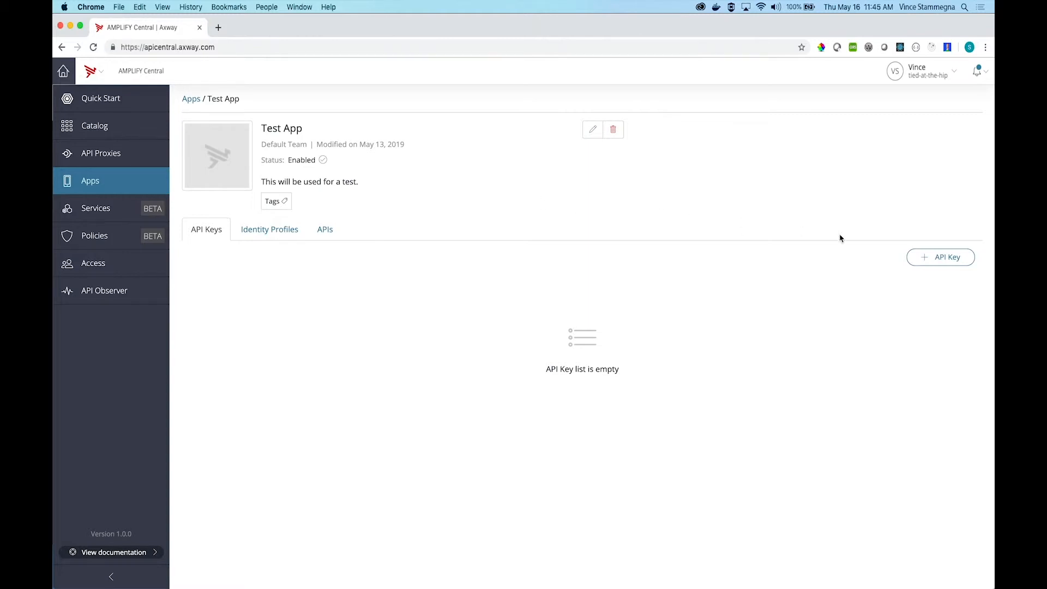
left_click(945, 266)
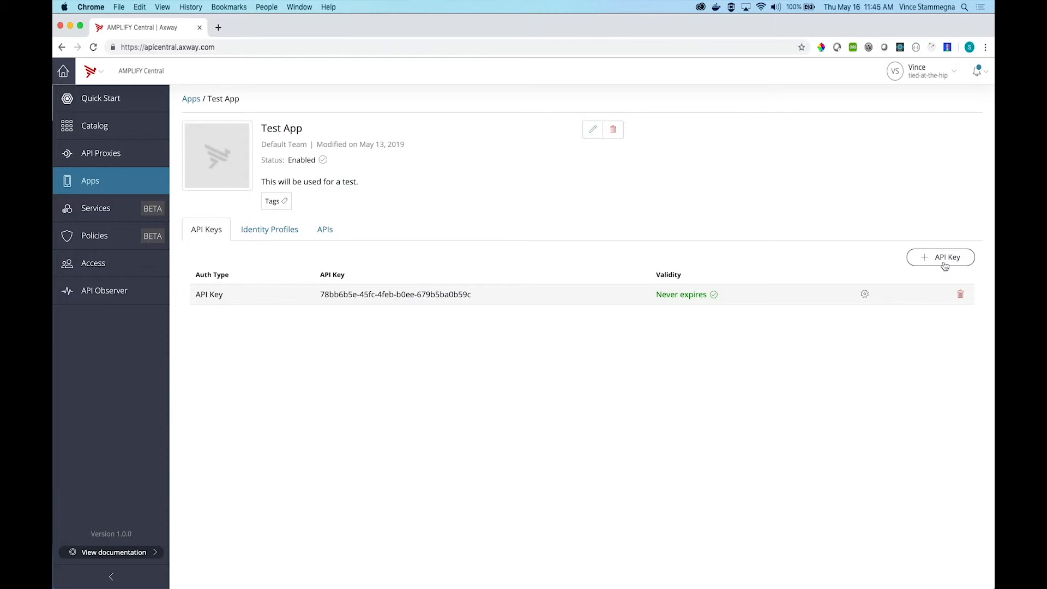
Step: Add the Musical Instruments API on the Test Runtime group to Test App's APIs
left_click(325, 239)
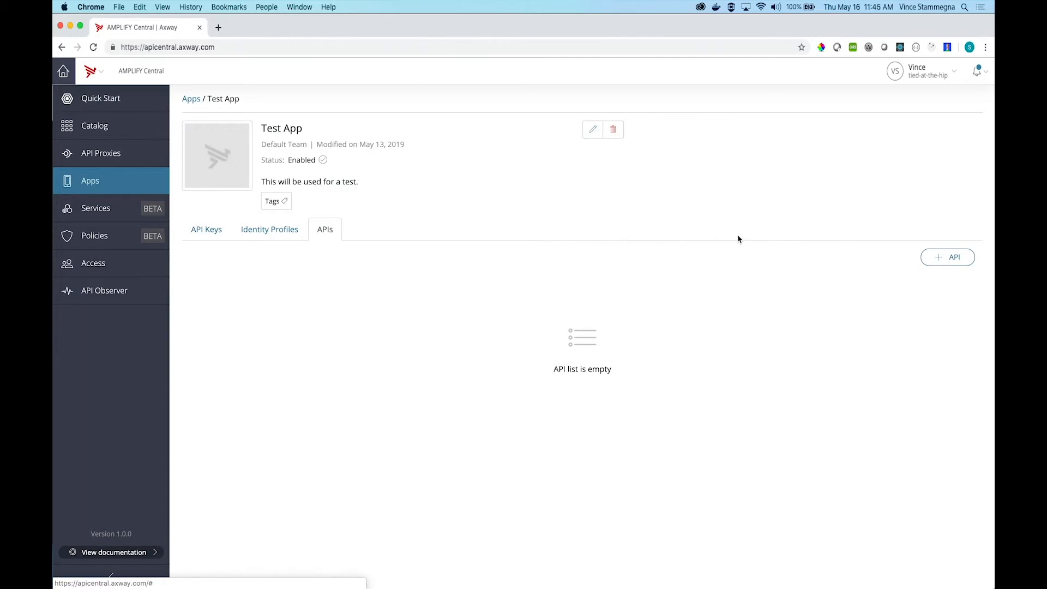
left_click(955, 258)
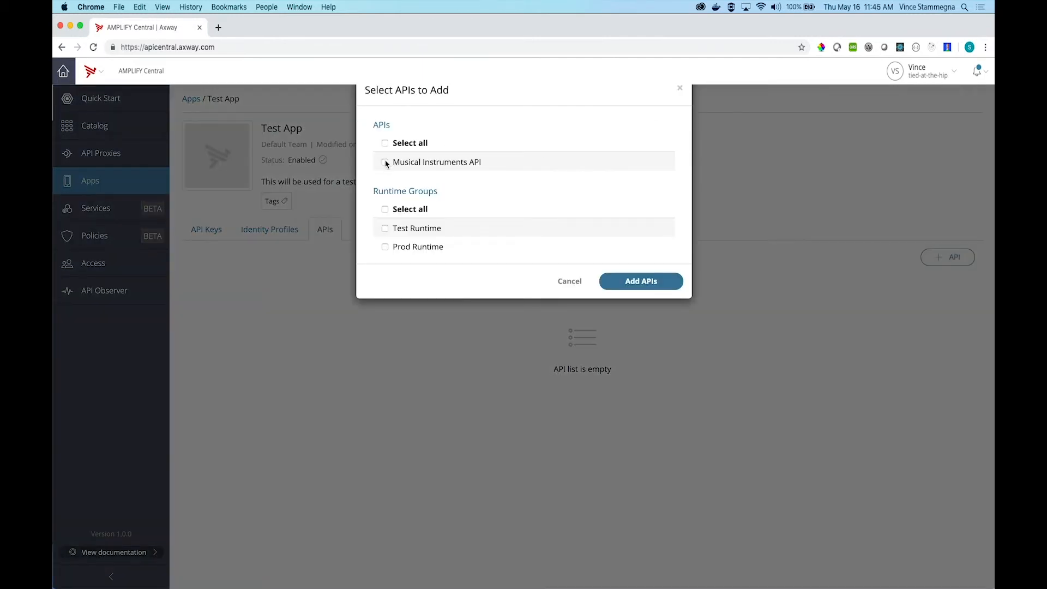
left_click(385, 163)
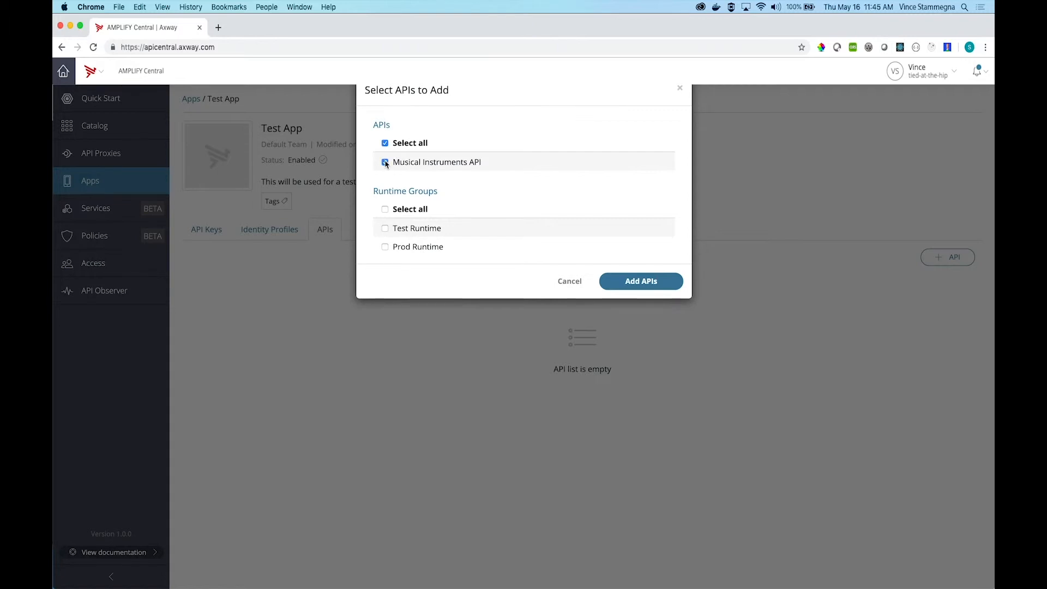
left_click(385, 229)
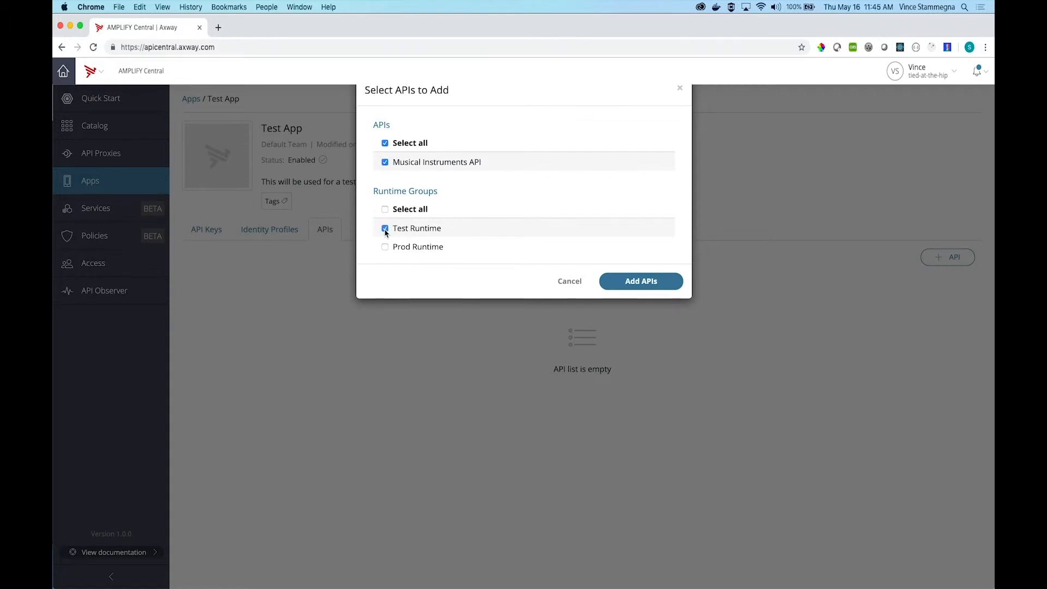
left_click(615, 287)
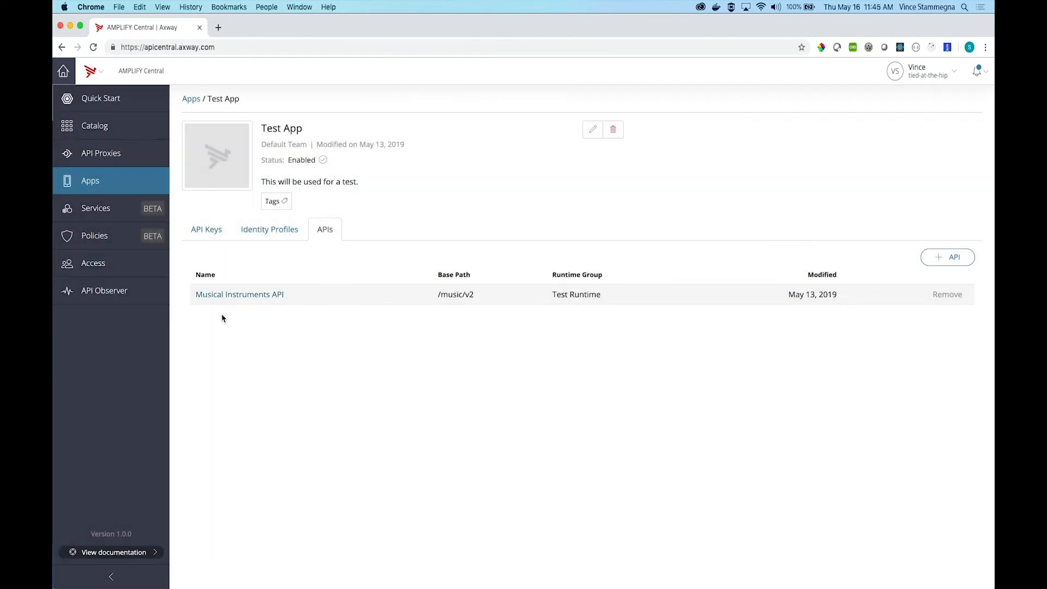
Step: Go to the Musical Instruments API proxy's test methods and execute the GET /instruments method on Test Runtime with Test App's API key
left_click(223, 298)
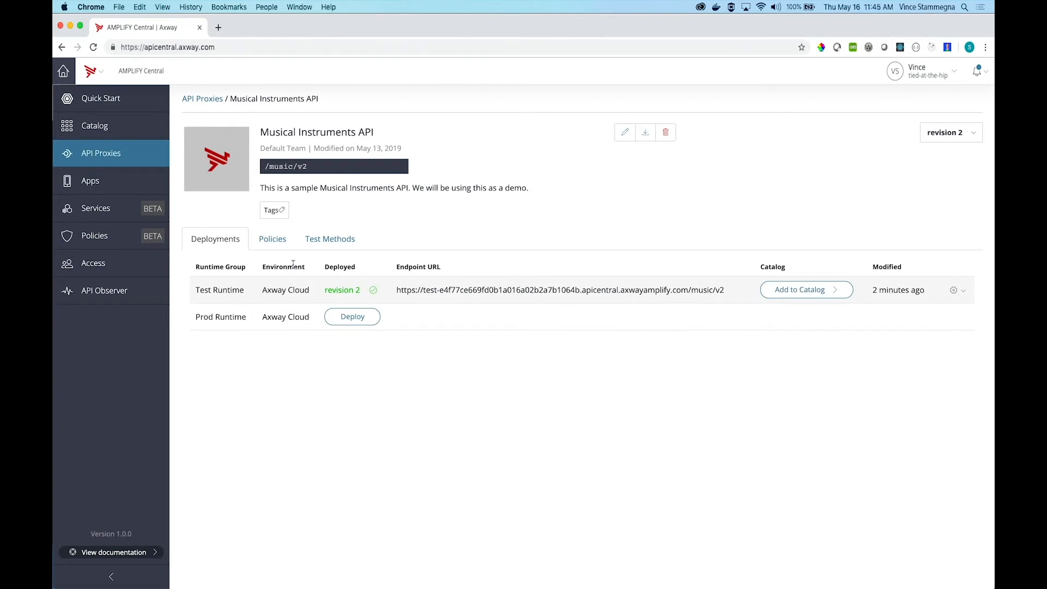
left_click(323, 242)
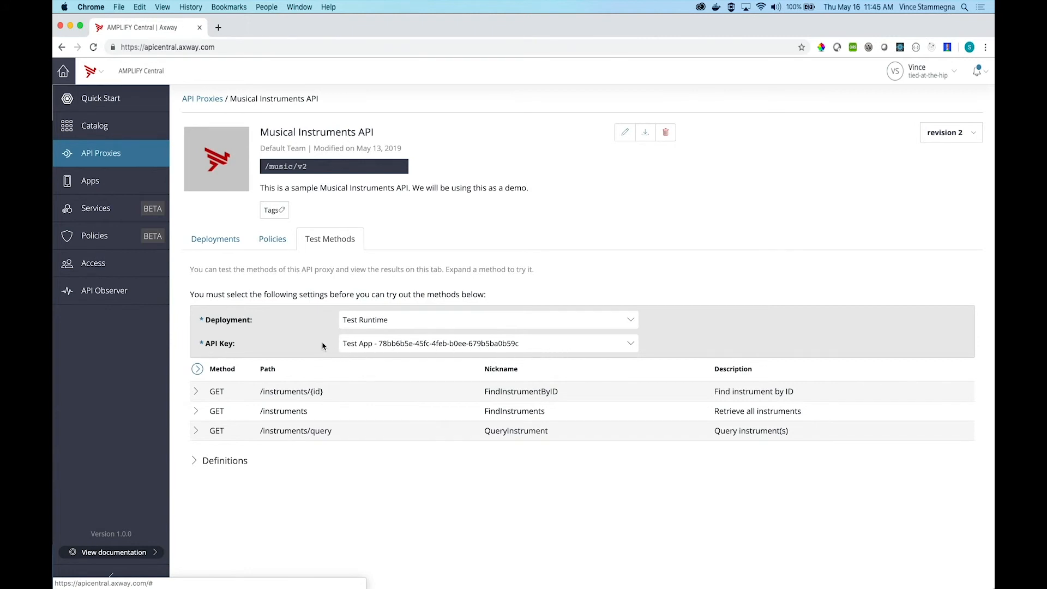
left_click(291, 417)
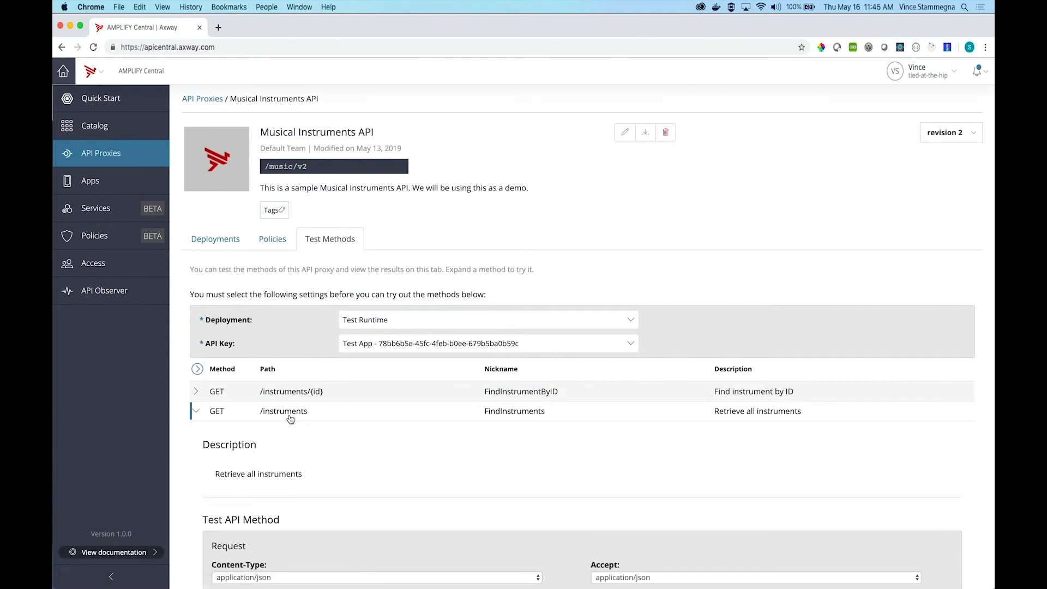
scroll(291, 418, "down", 10)
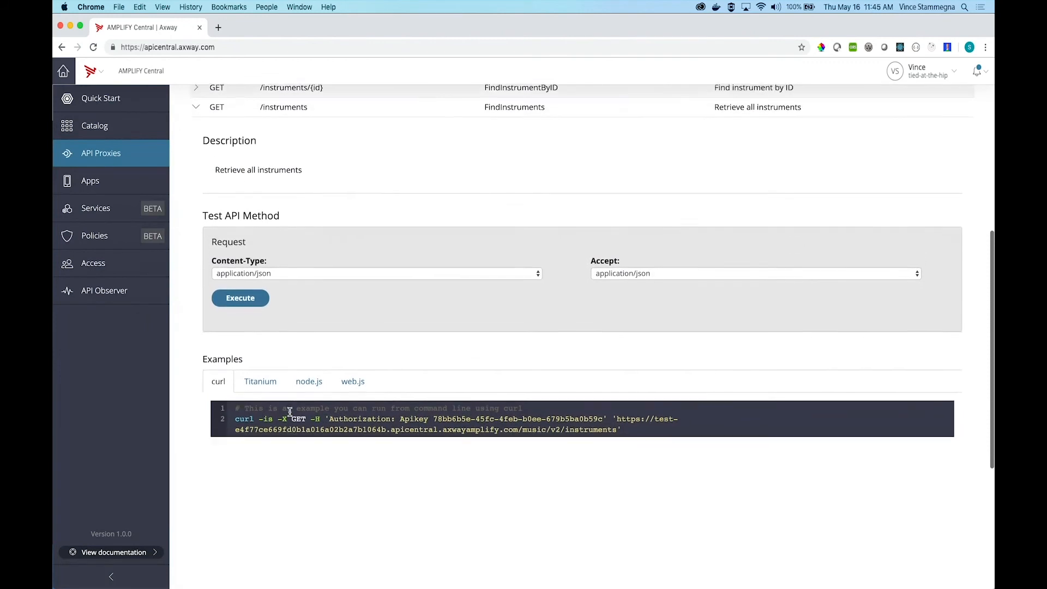
left_click(246, 300)
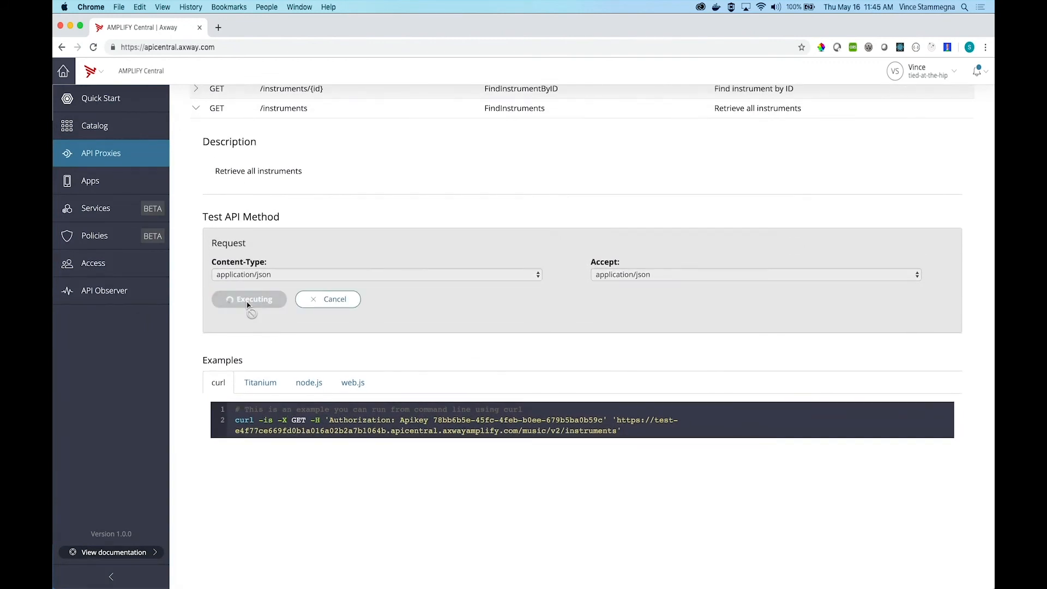
scroll(231, 275, "down", 3)
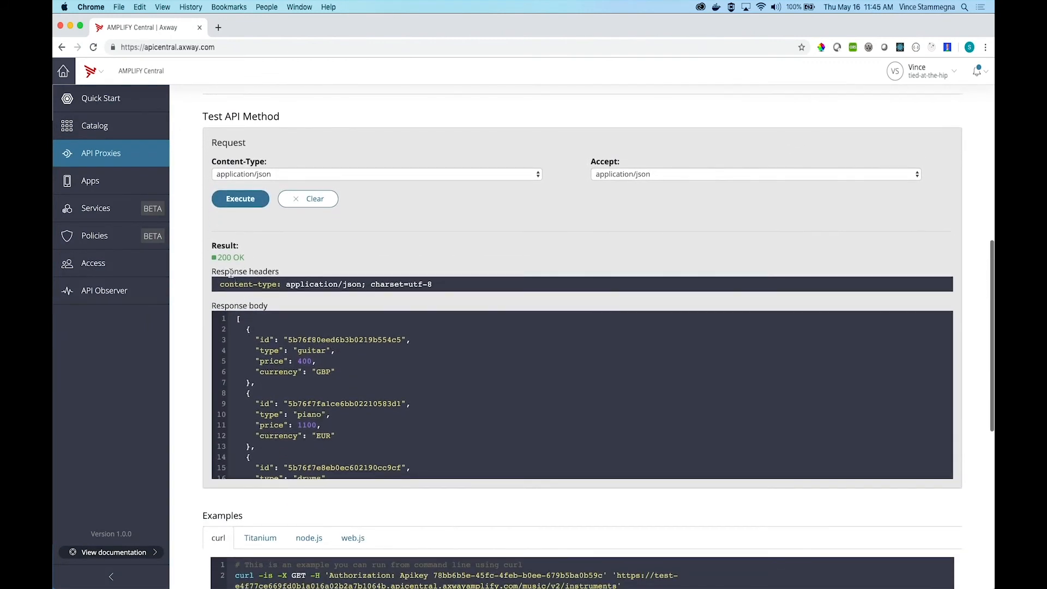